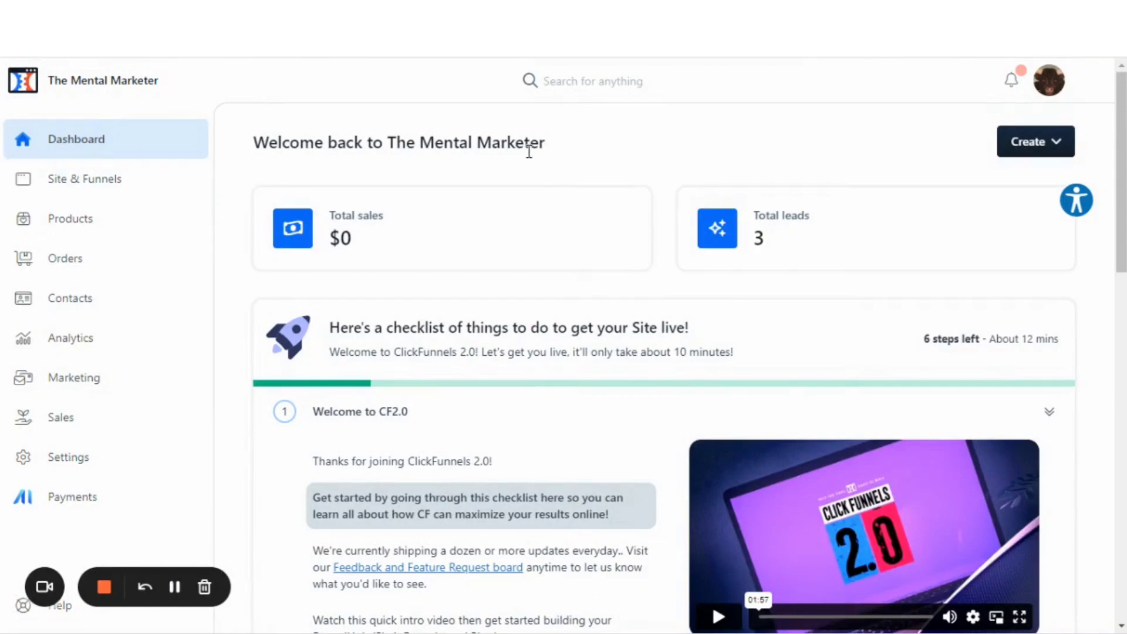
Start a new URL redirect for the site and name it "YouTube Link"
left_click(62, 186)
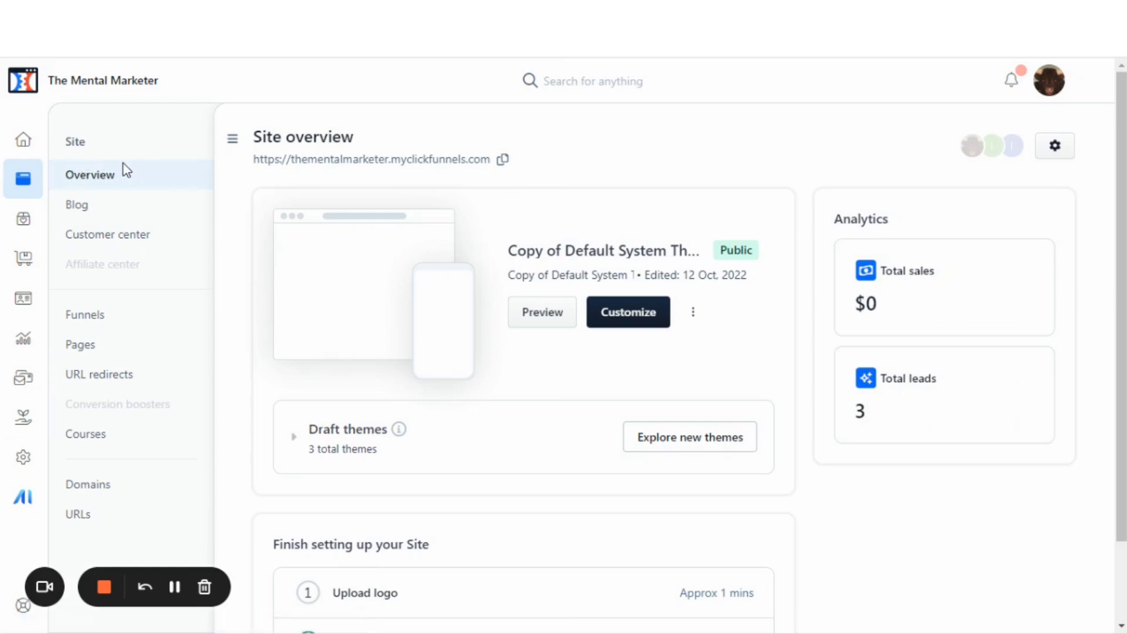
left_click(81, 376)
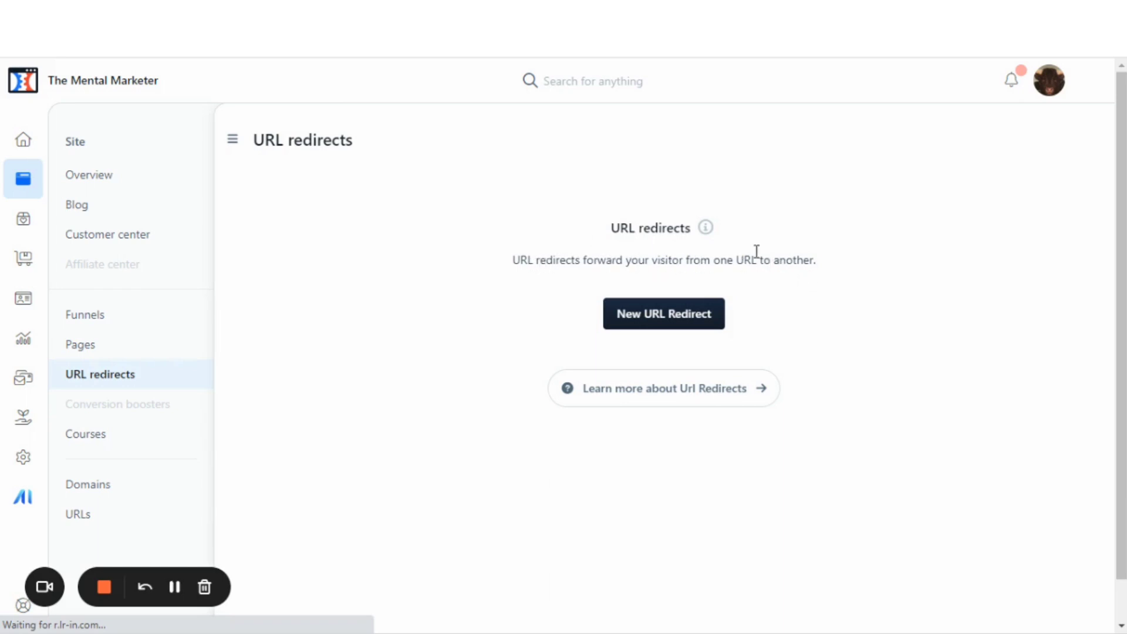
left_click(645, 319)
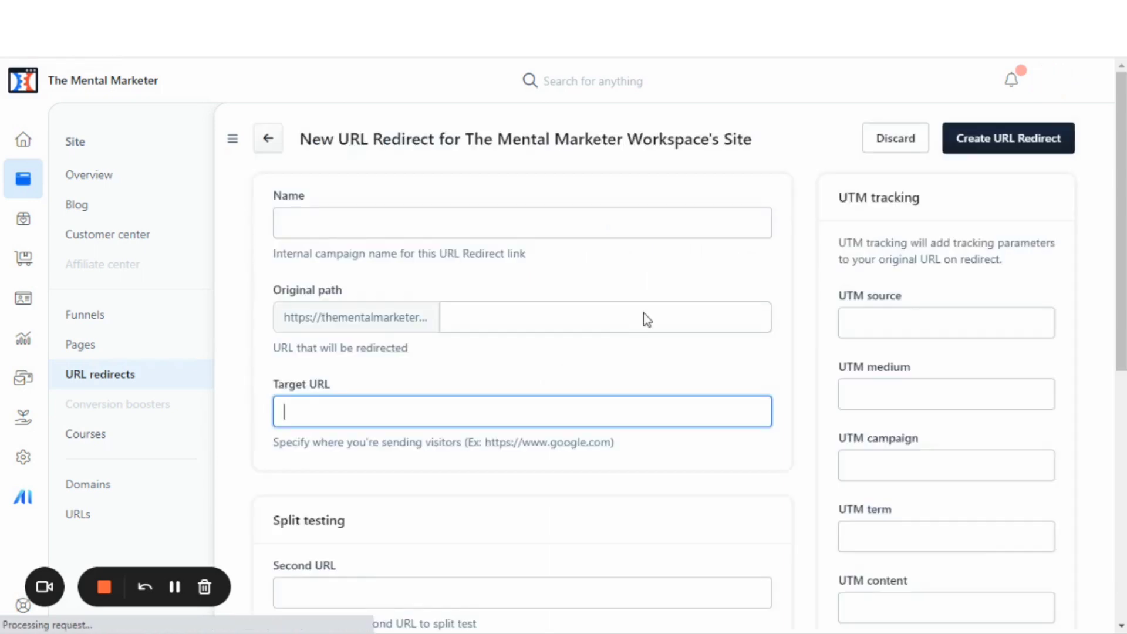
left_click(319, 229)
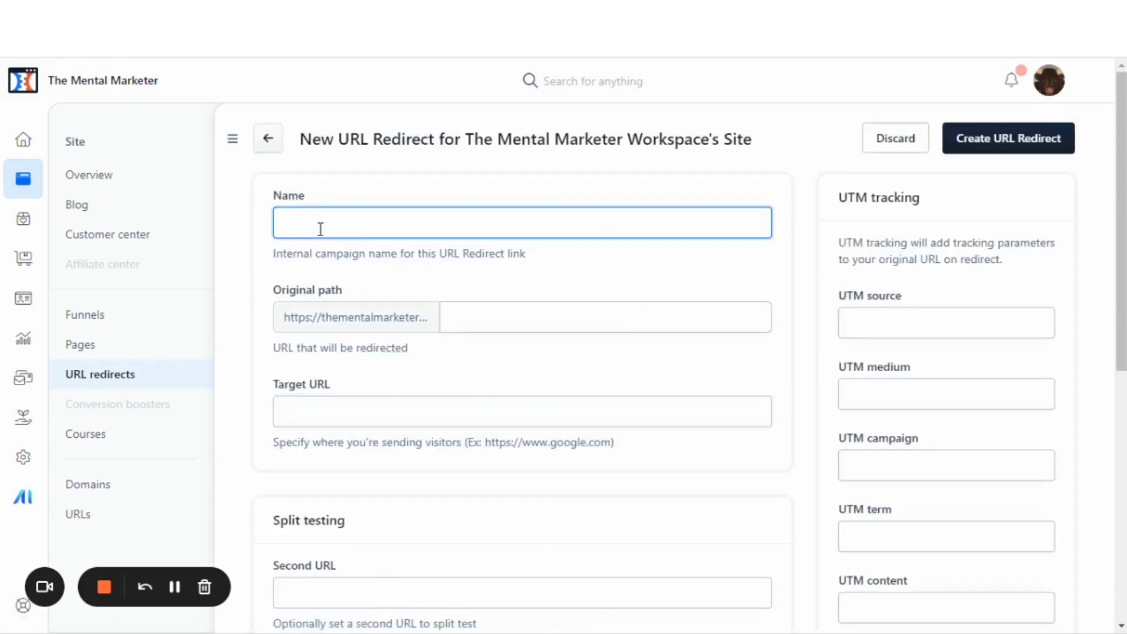
type("YouTube Link")
Shorten the redirect's original path to /youtube
left_click(498, 318)
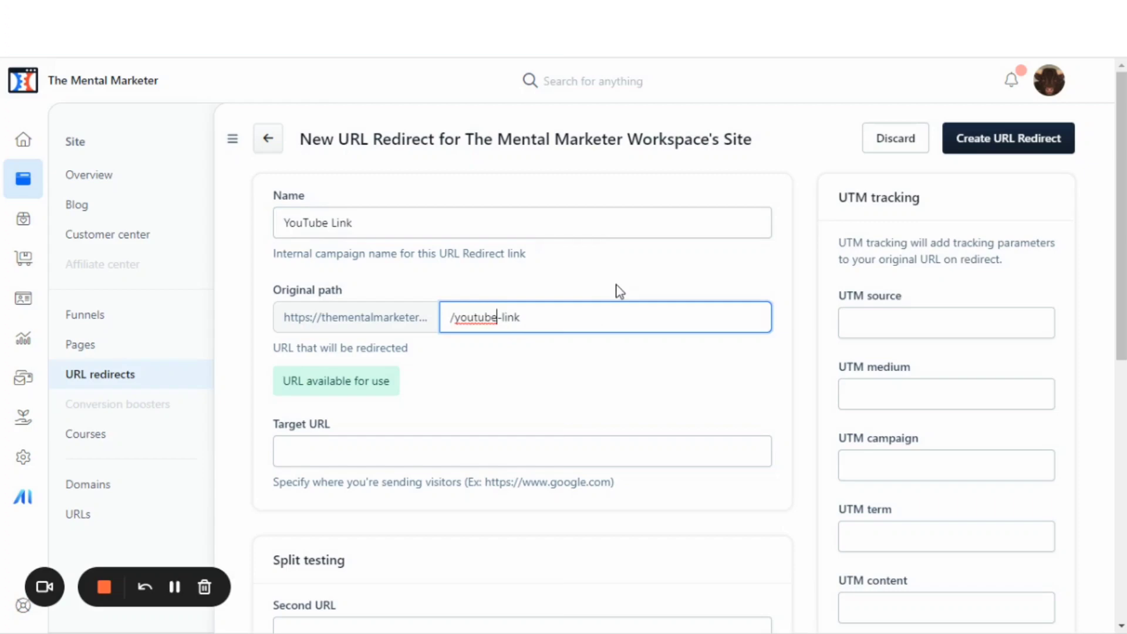
key("Delete")
key("Delete")
key("Delete")
key("Delete")
left_click(405, 443)
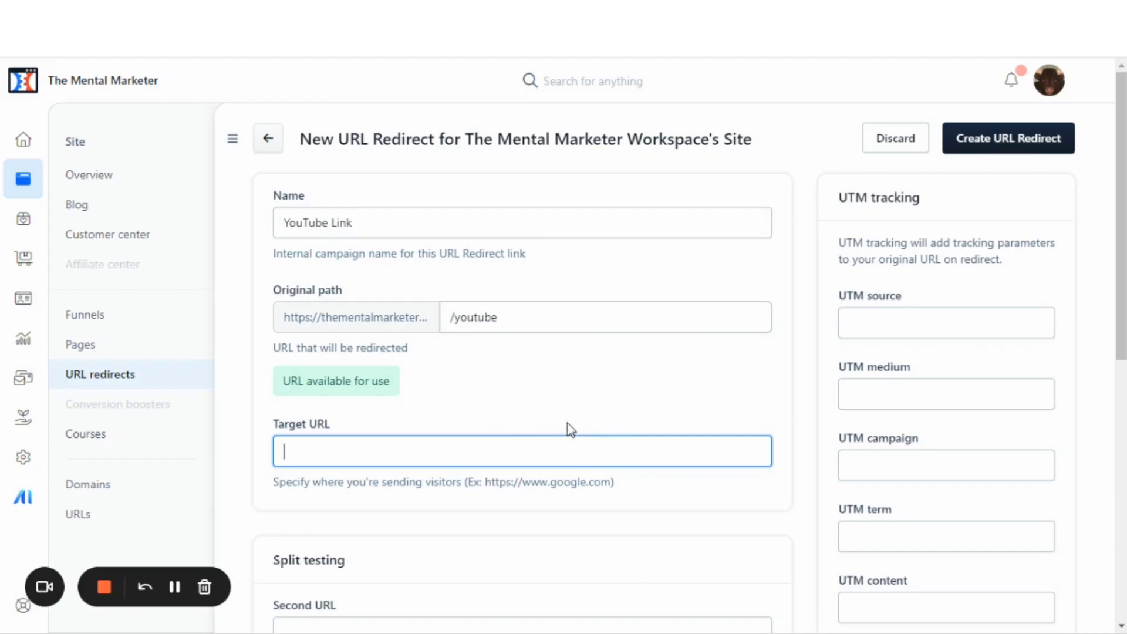
right_click(302, 454)
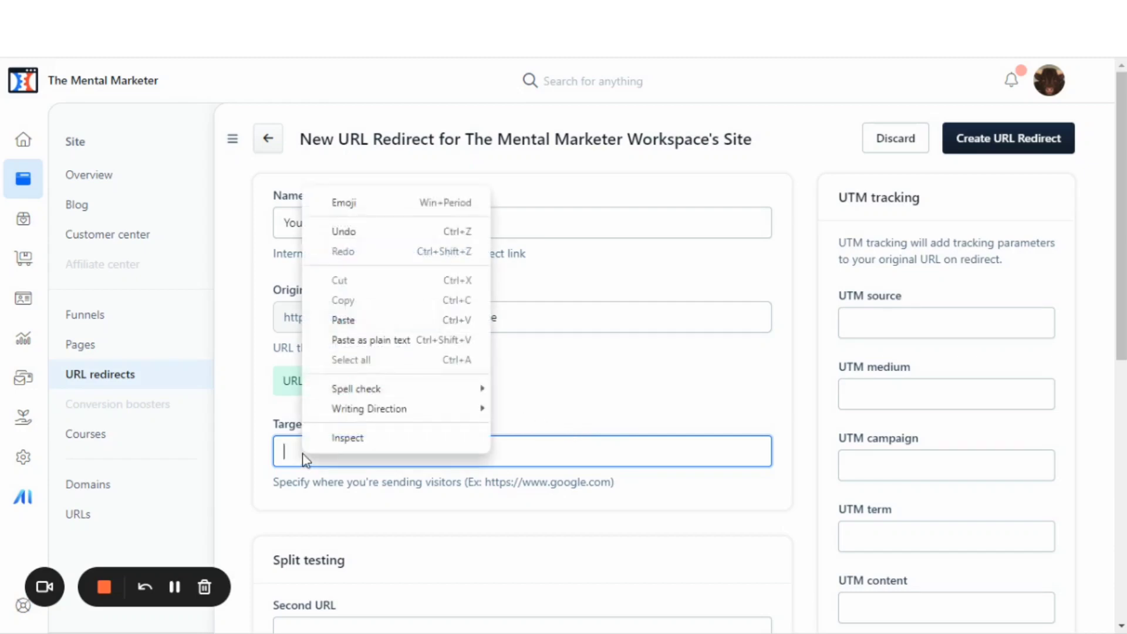
left_click(344, 321)
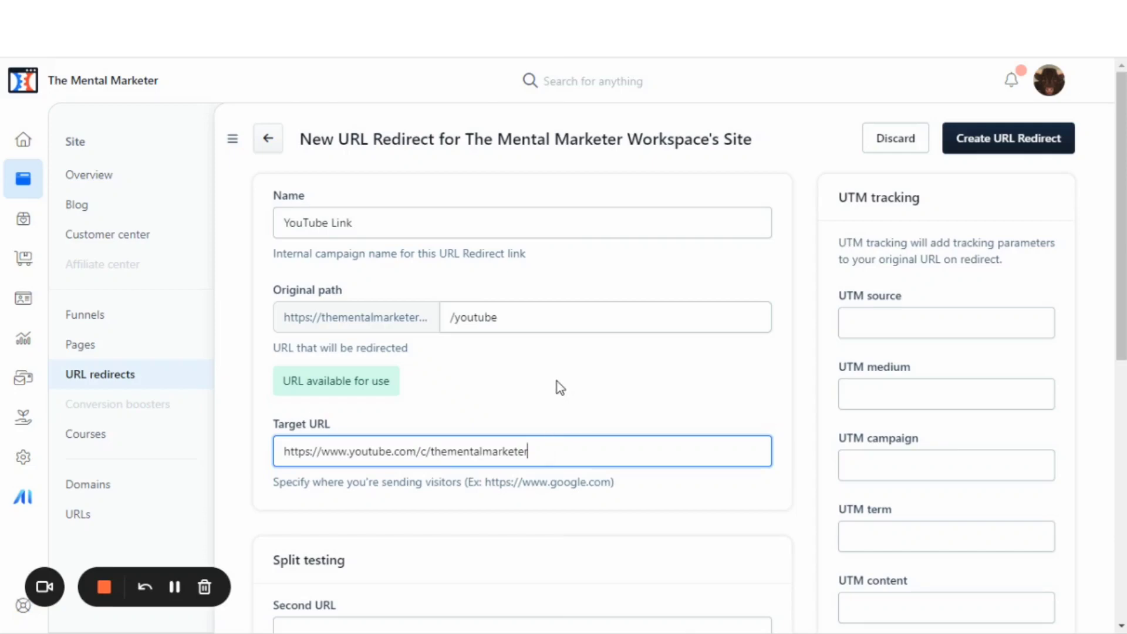
Examine the optional split testing and retargeting pixel settings of the new redirect
scroll(554, 381, "down", 5)
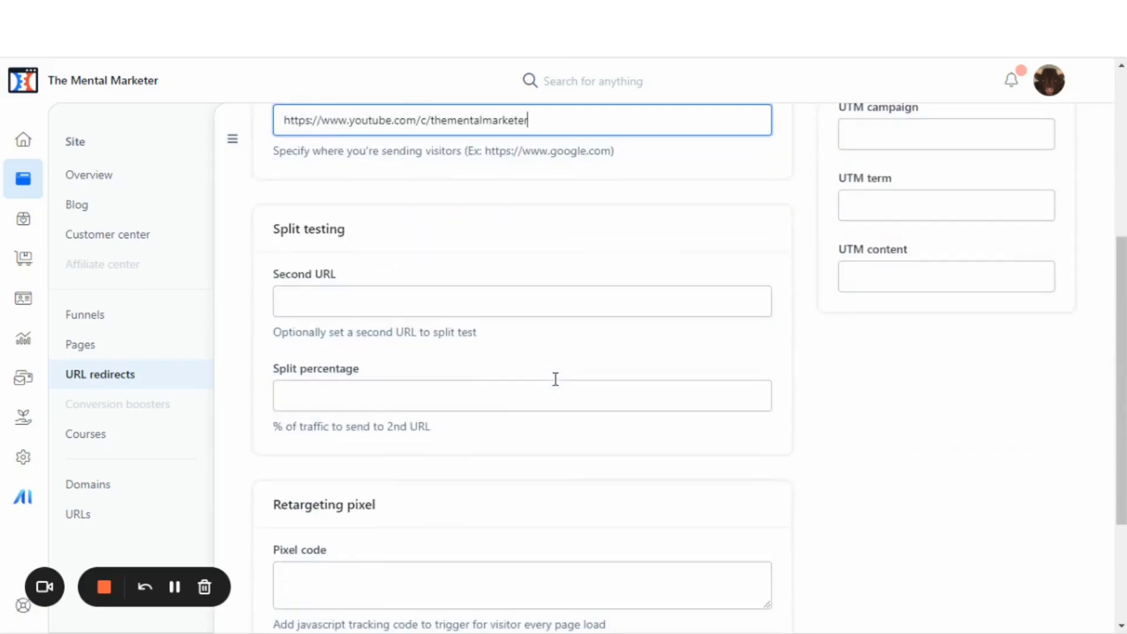
scroll(553, 379, "up", 3)
scroll(553, 380, "down", 5)
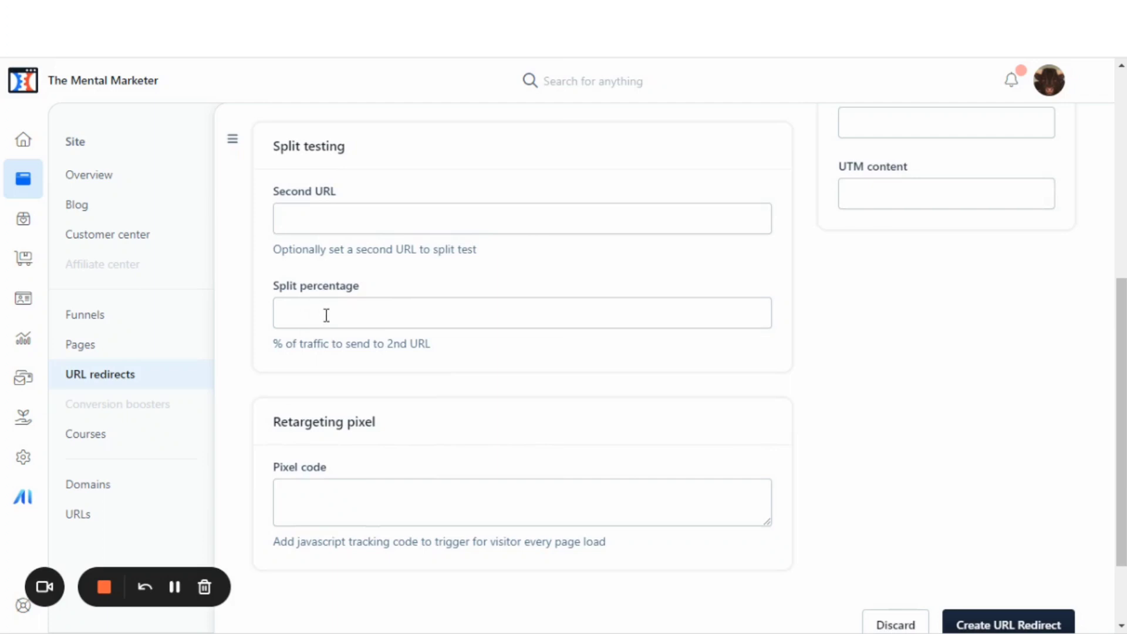
scroll(425, 318, "down", 2)
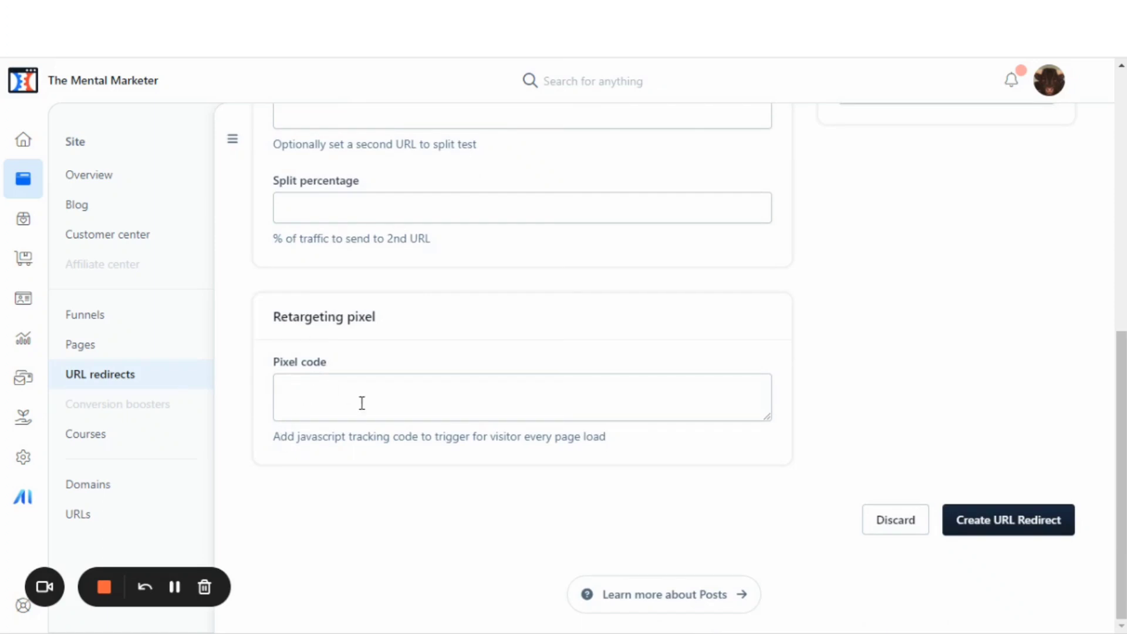
scroll(362, 402, "up", 3)
scroll(393, 397, "down", 3)
left_click(296, 388)
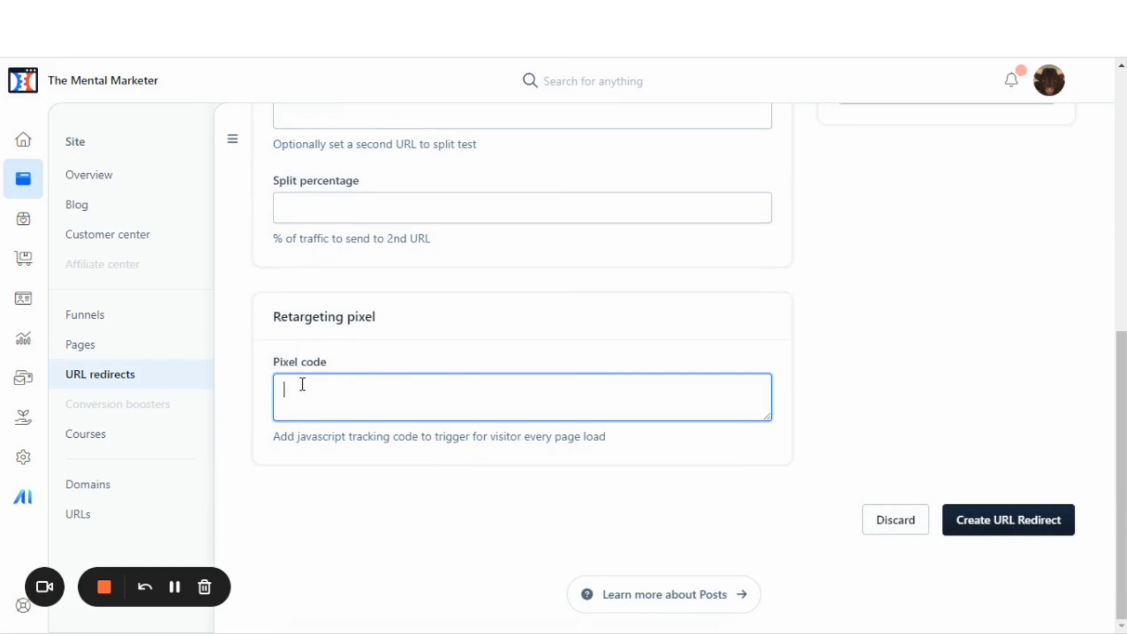
scroll(315, 370, "up", 3)
scroll(329, 405, "down", 2)
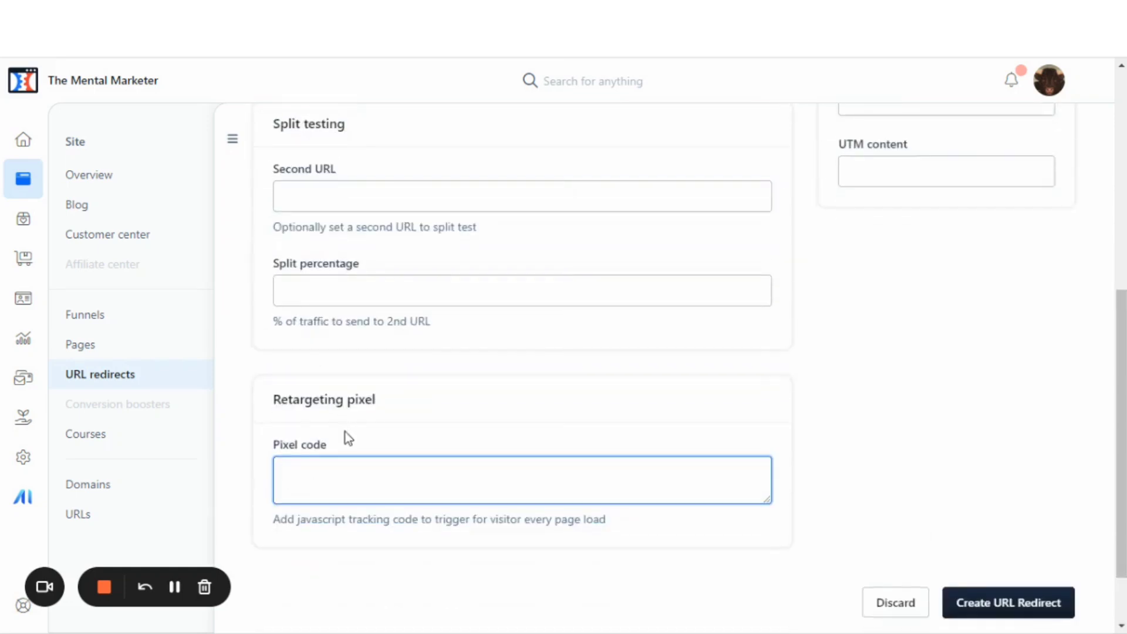
scroll(347, 435, "up", 3)
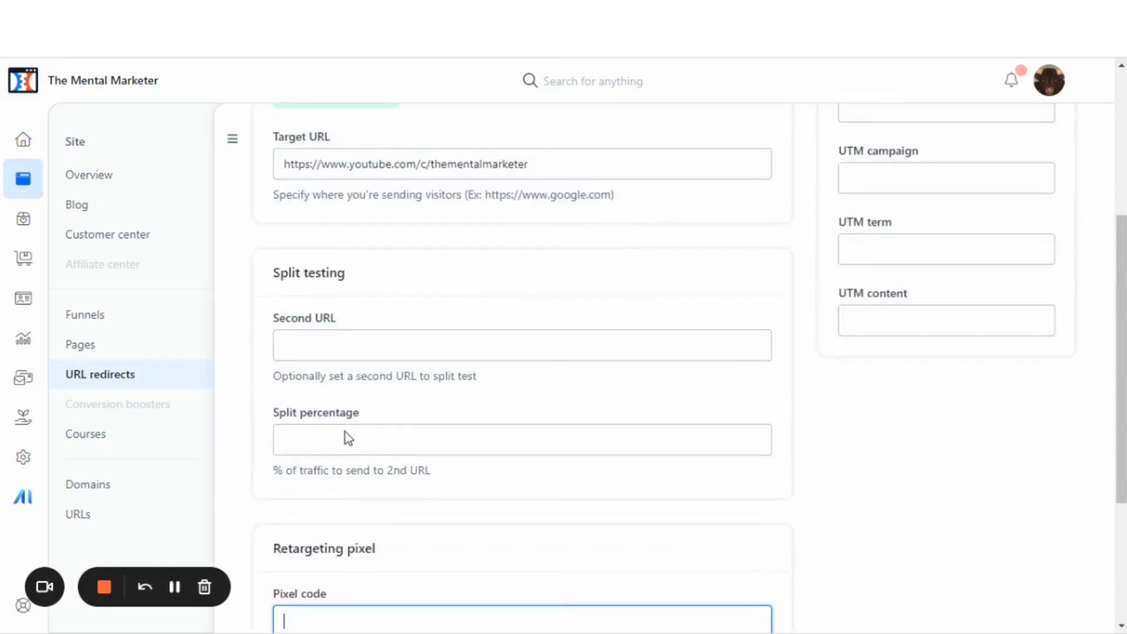
scroll(389, 374, "down", 5)
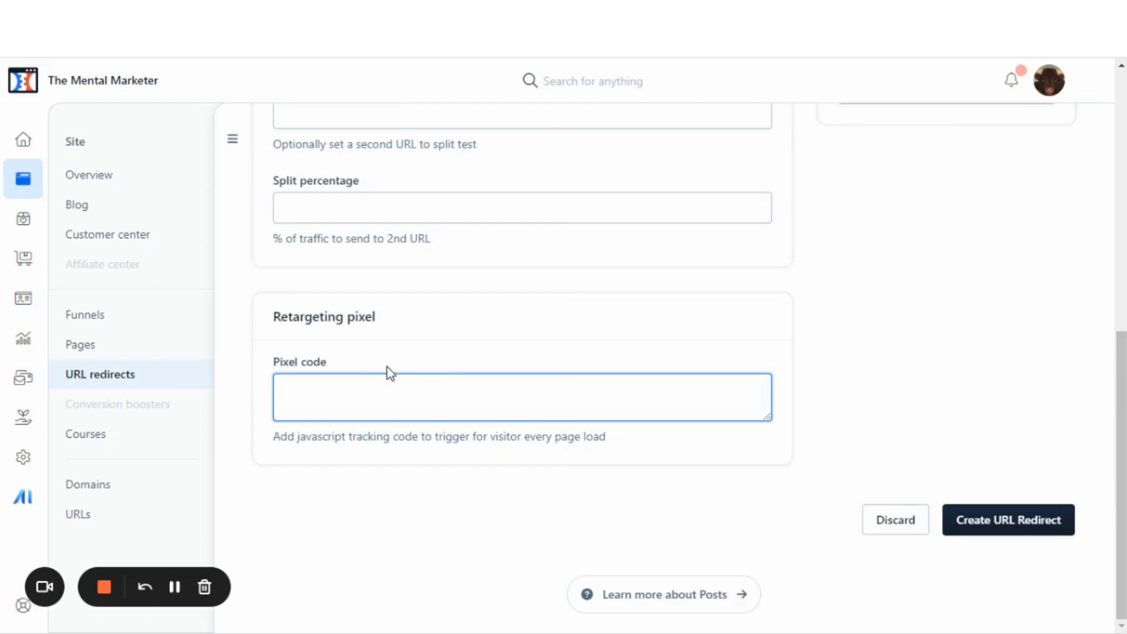
scroll(388, 368, "up", 7)
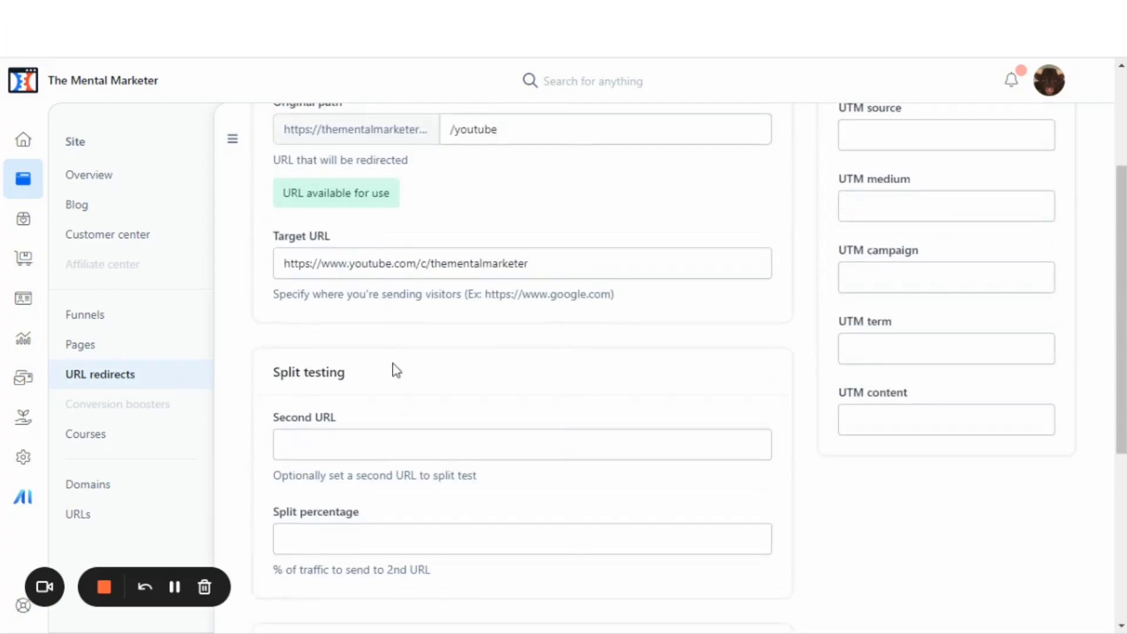
Review the UTM tracking fields of the redirect, including source, medium, campaign, term and content
scroll(392, 369, "up", 2)
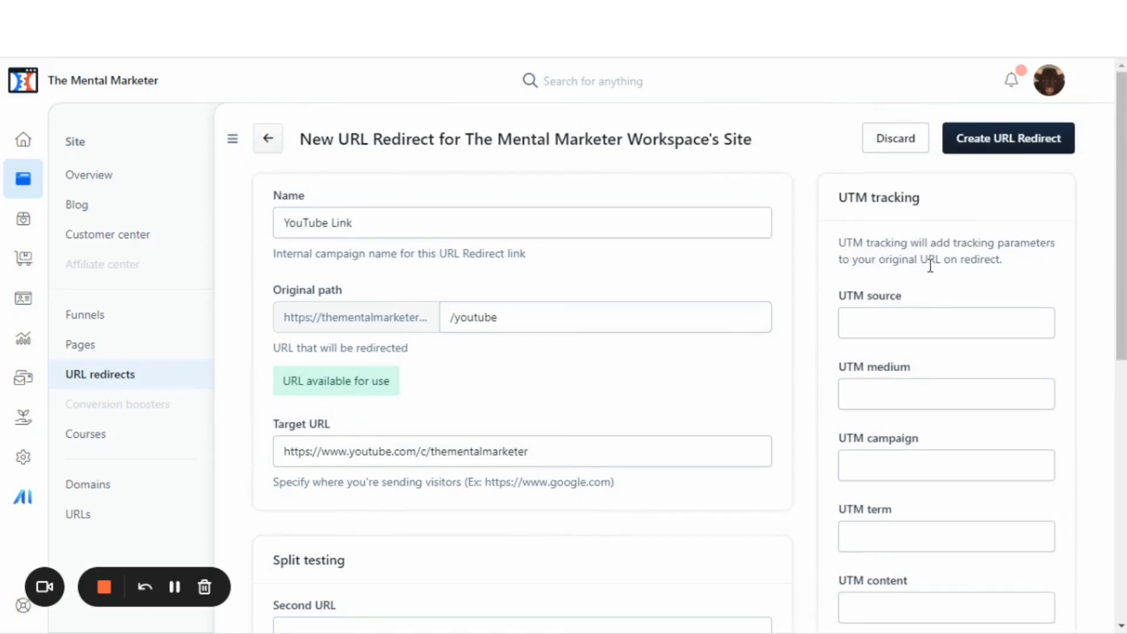
scroll(963, 288, "down", 1)
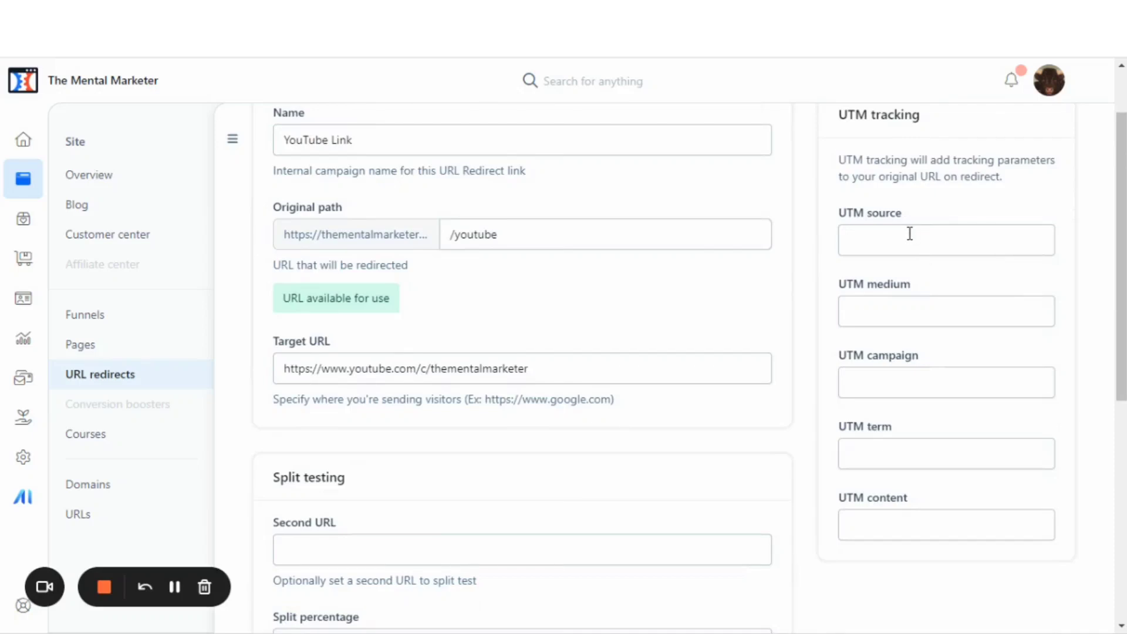
scroll(907, 240, "up", 1)
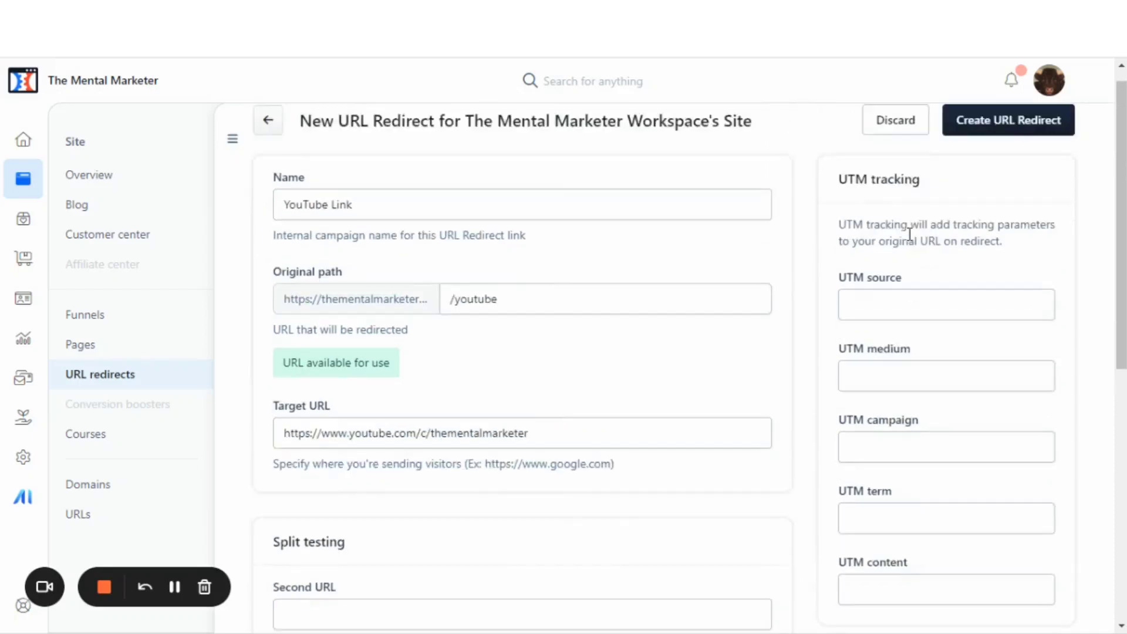
scroll(913, 247, "down", 1)
scroll(914, 251, "down", 1)
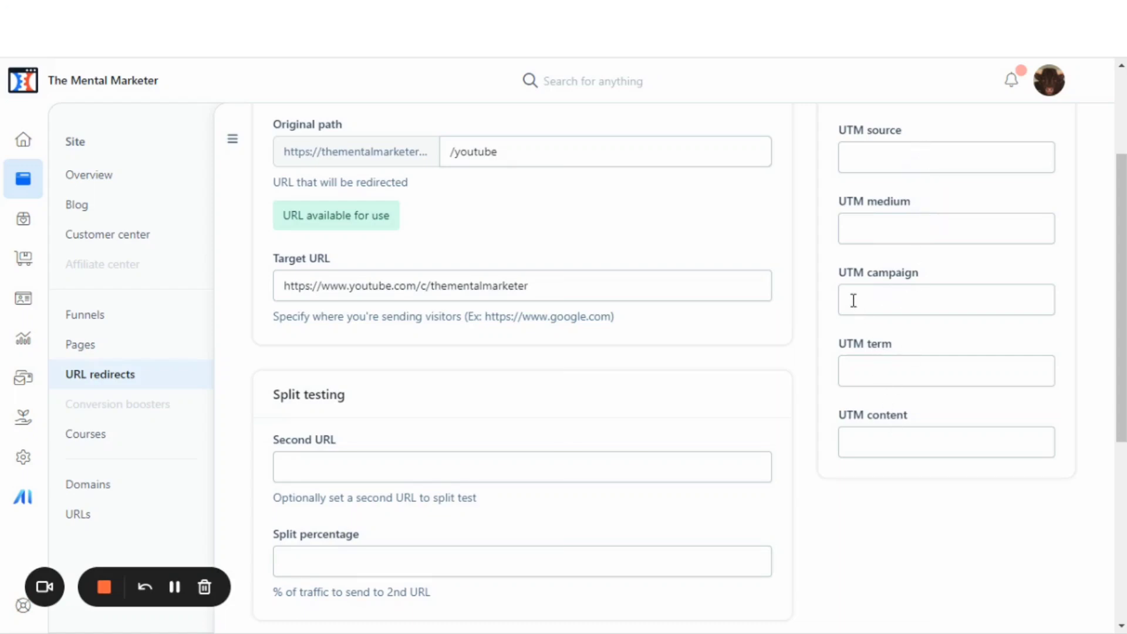
left_click(864, 233)
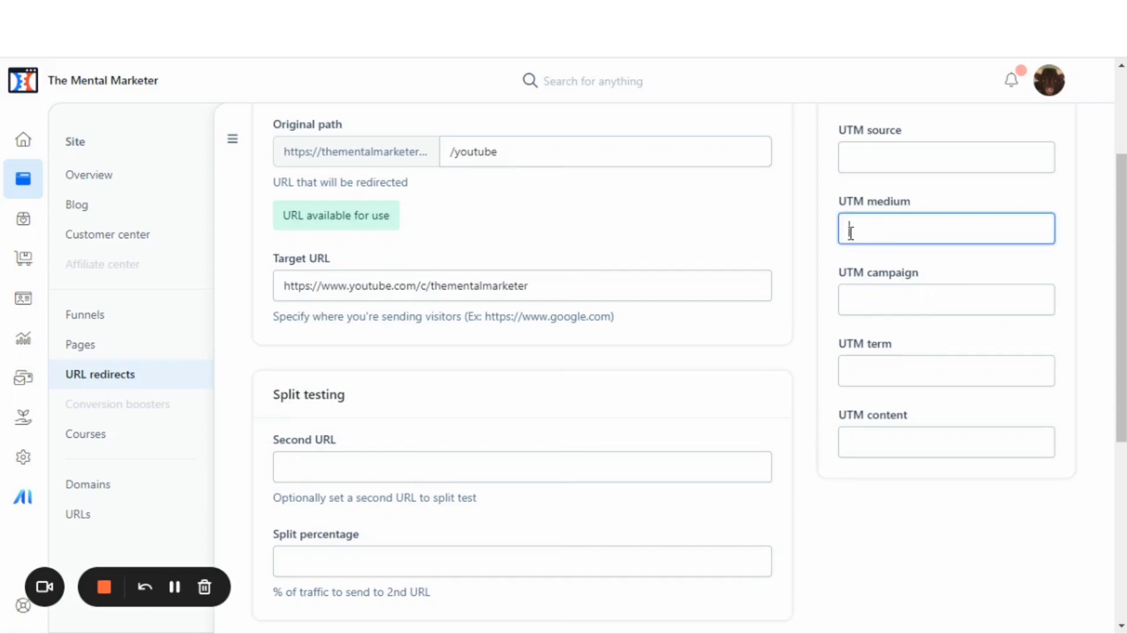
left_click(860, 167)
scroll(877, 227, "up", 2)
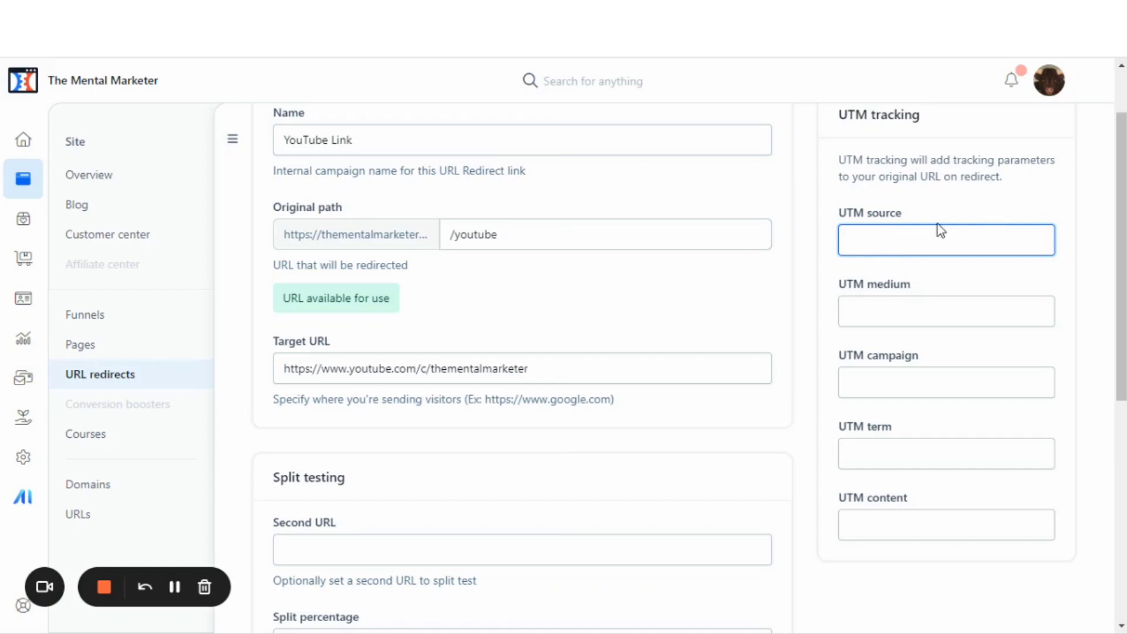
scroll(845, 224, "up", 1)
scroll(847, 224, "down", 1)
scroll(846, 224, "up", 1)
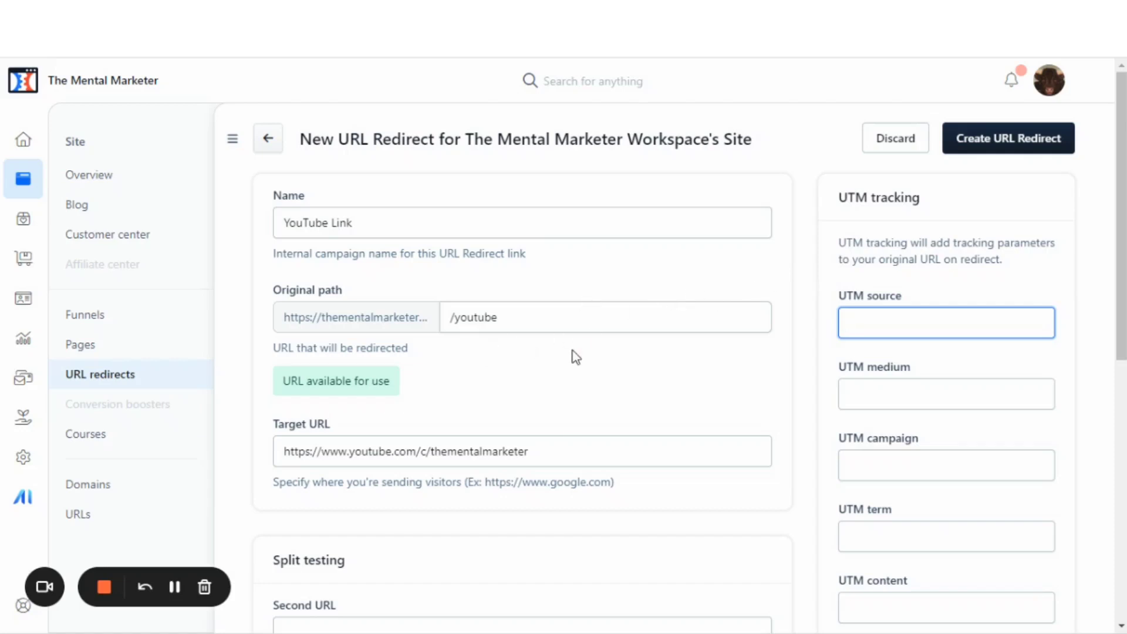
Create the YouTube Link redirect with split testing, pixel code and UTM fields left empty
scroll(568, 359, "down", 2)
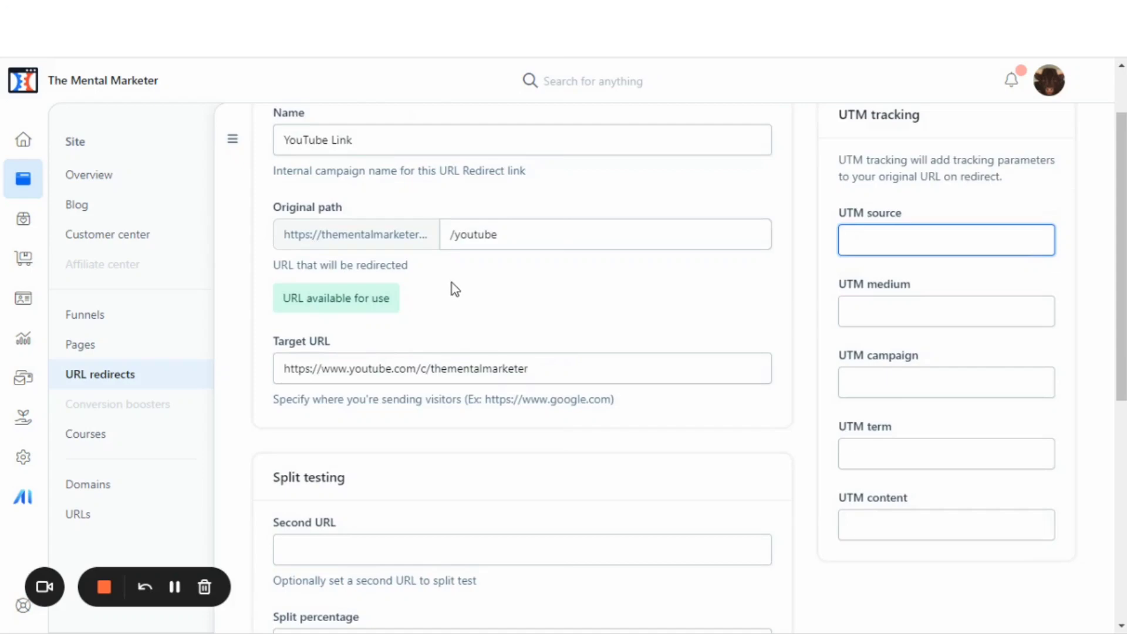
scroll(527, 301, "down", 2)
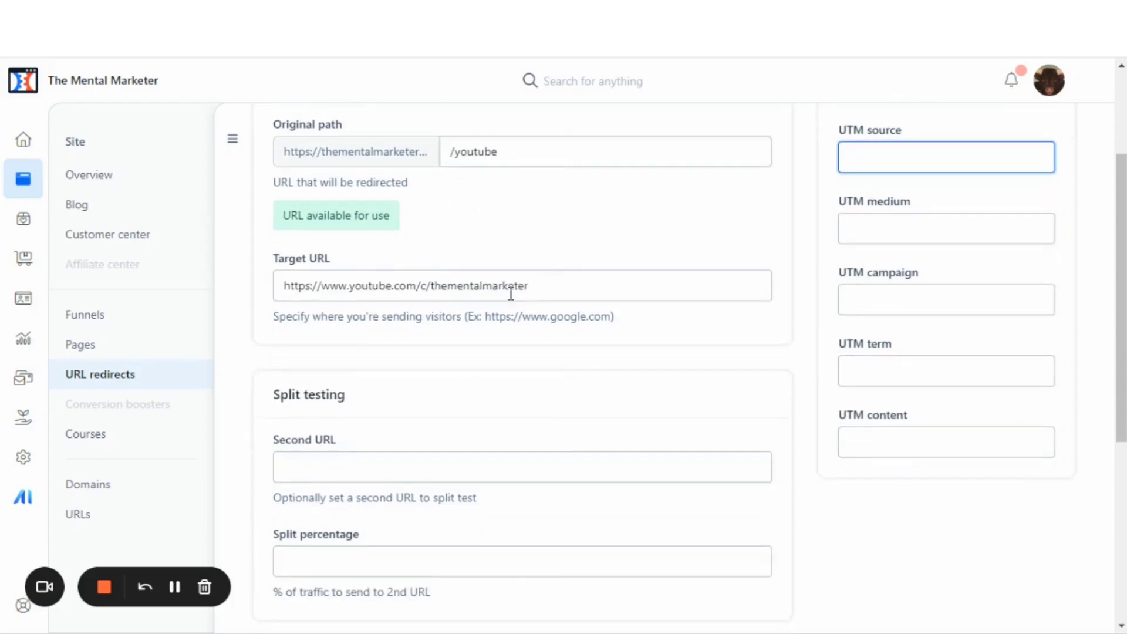
scroll(553, 299, "down", 8)
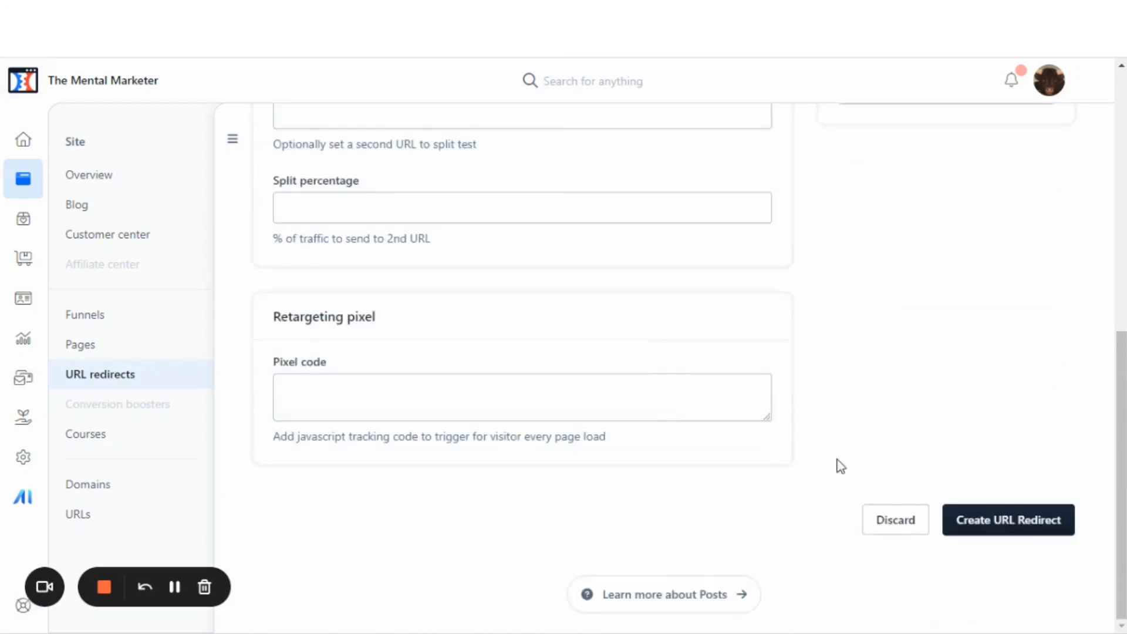
scroll(558, 308, "up", 10)
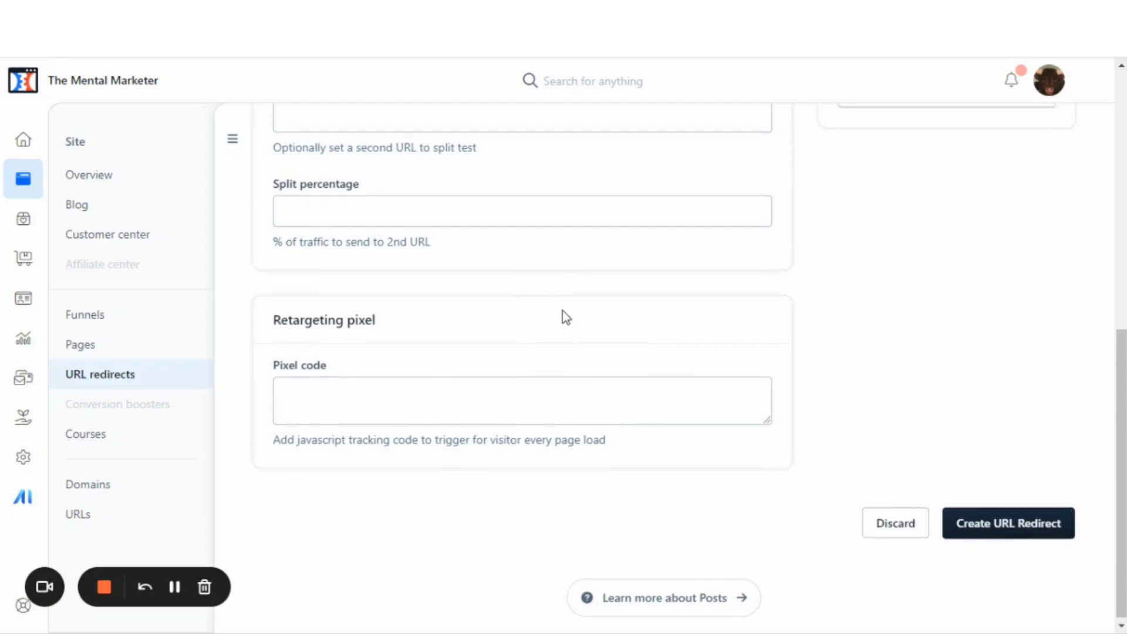
scroll(564, 314, "down", 10)
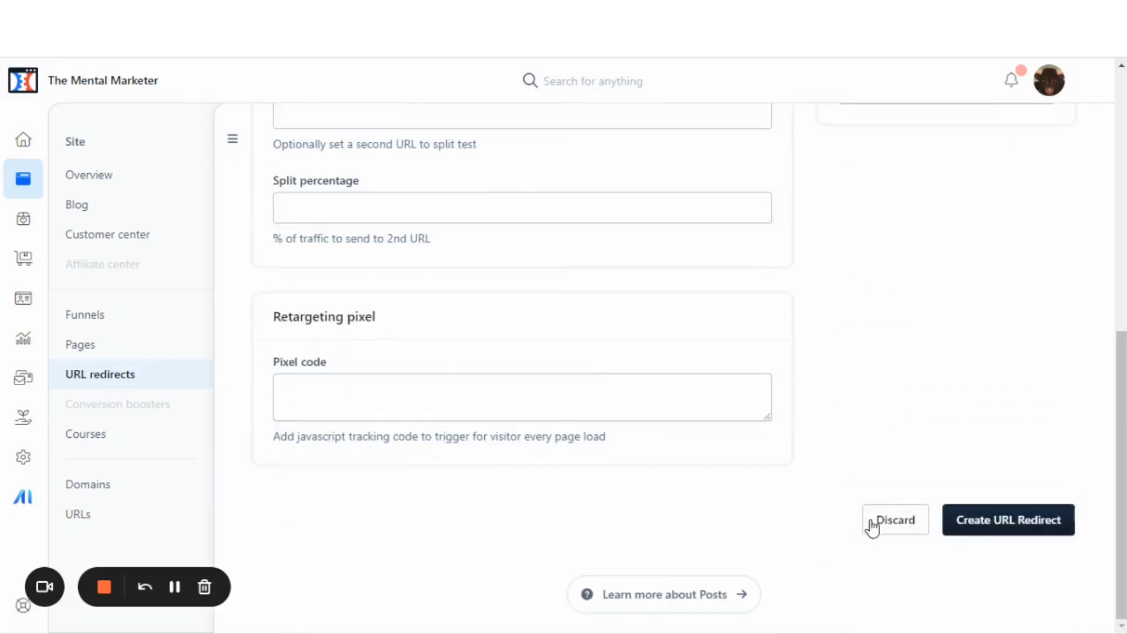
left_click(990, 529)
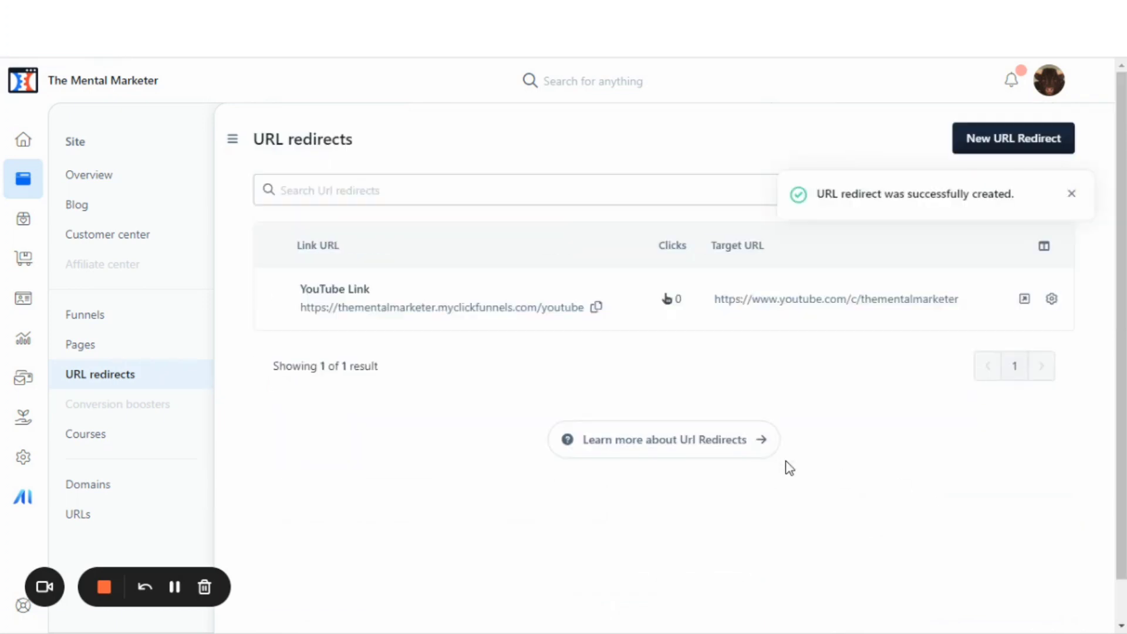